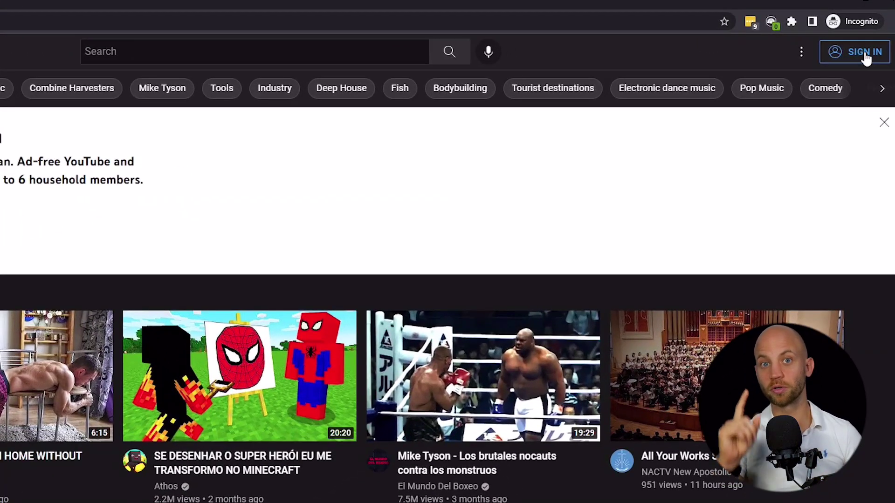
Step: Begin signing in to YouTube and choose 'Use another account'
click(865, 55)
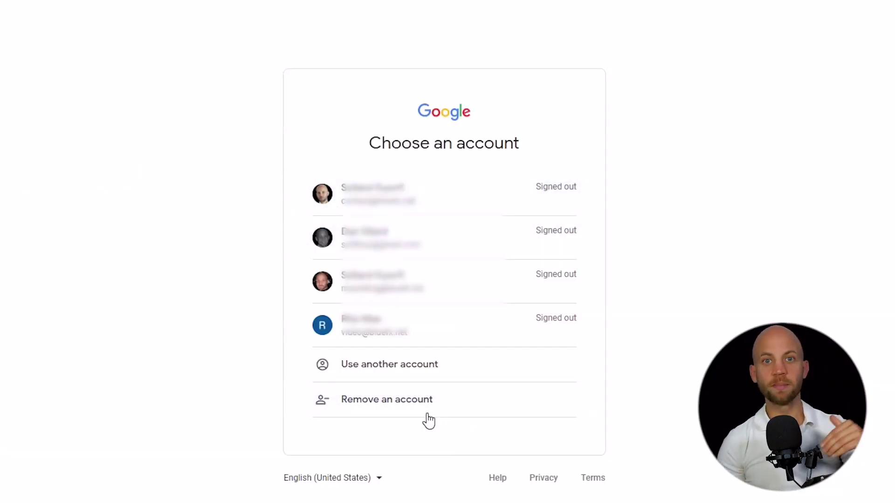
click(421, 376)
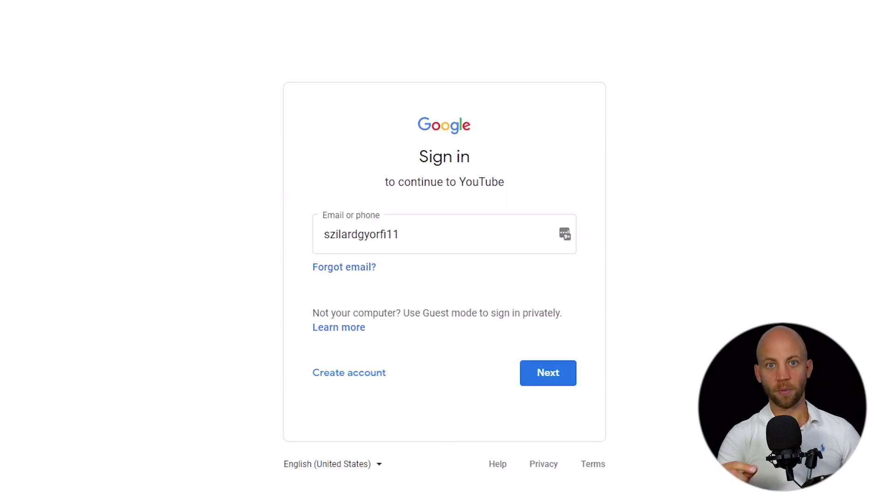
click(361, 378)
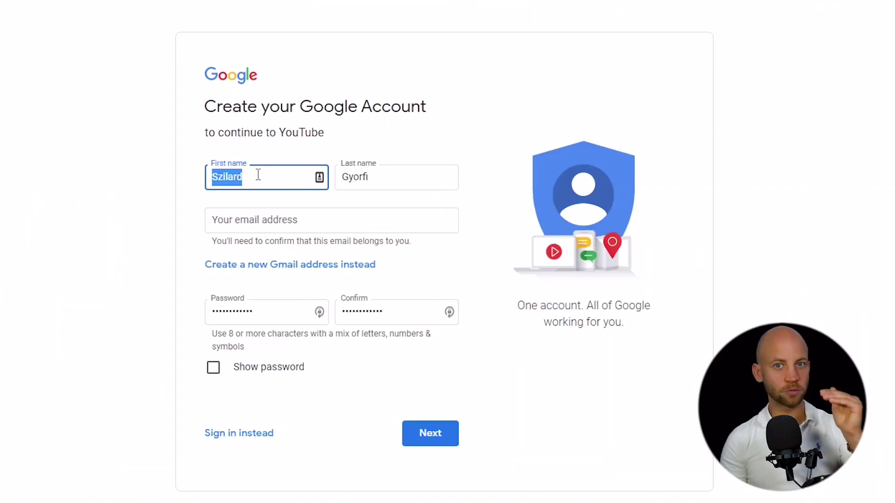
click(96, 215)
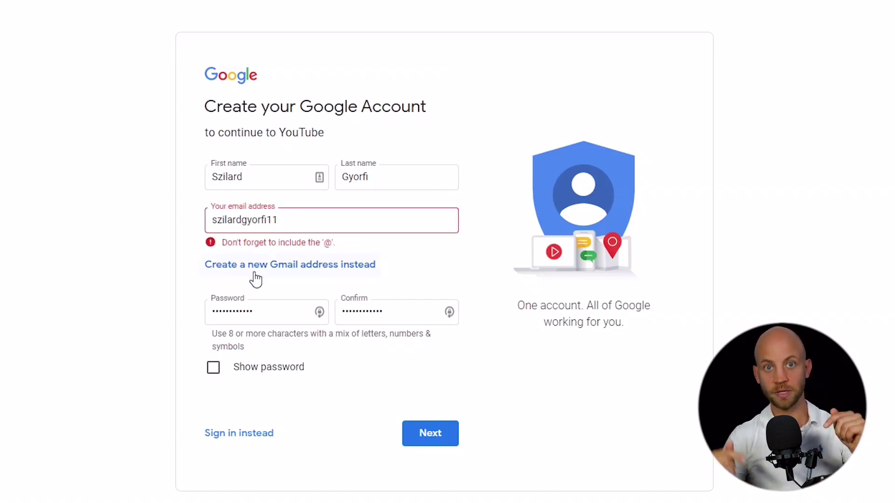
click(256, 270)
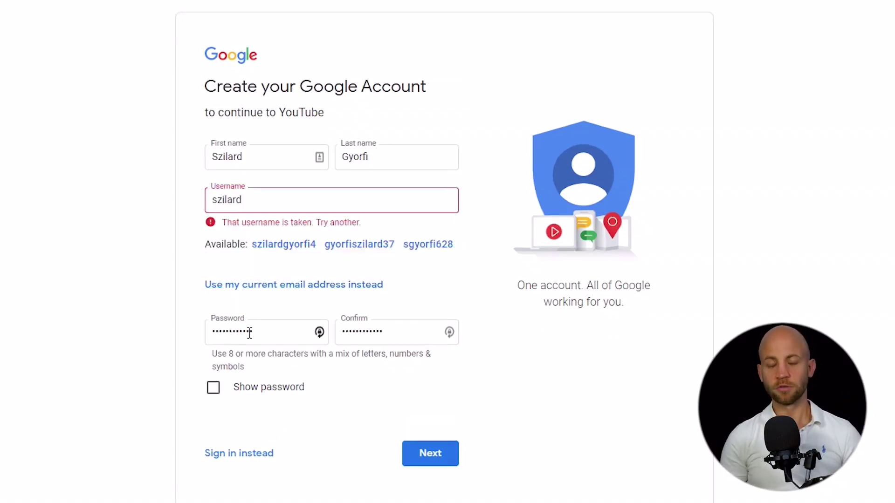
click(290, 199)
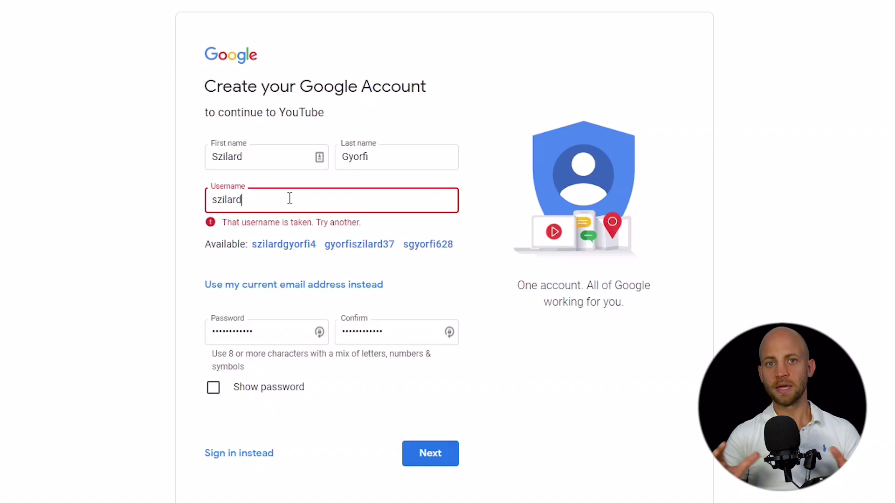
click(277, 330)
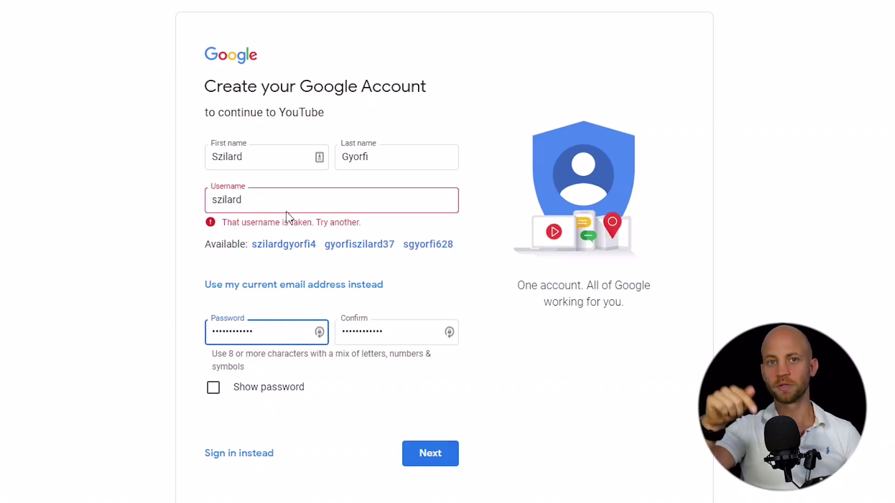
double_click(289, 195)
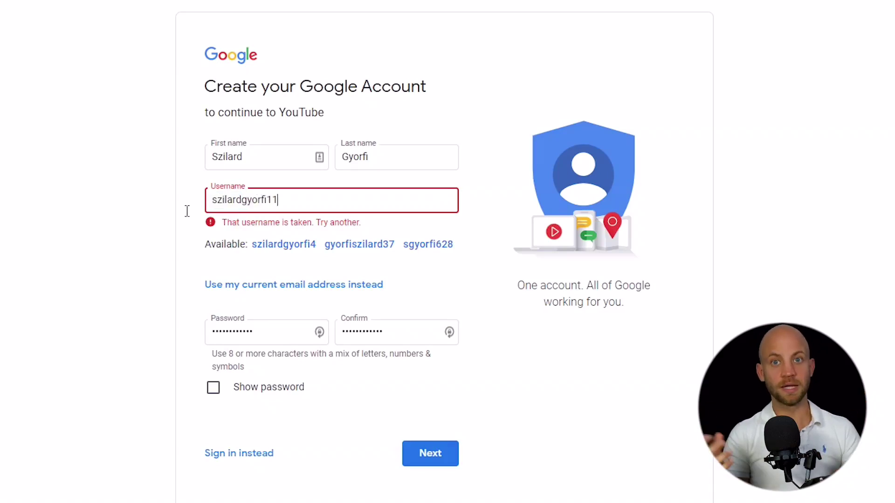
click(134, 218)
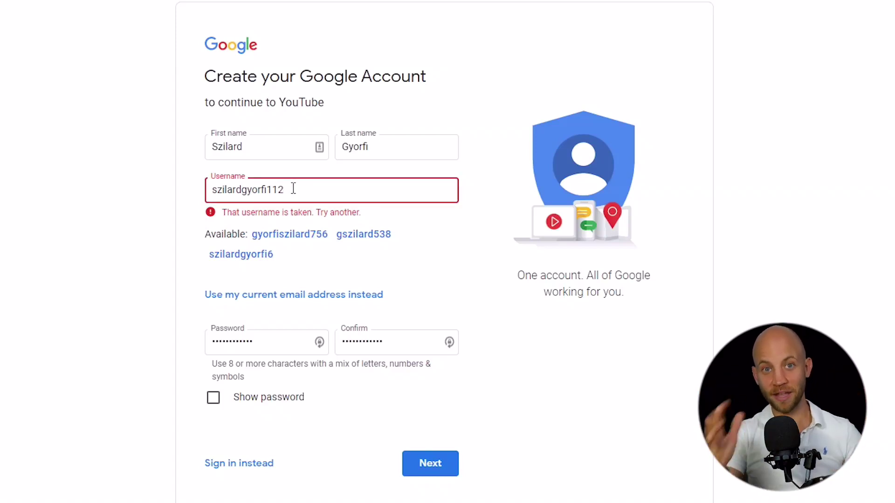
click(255, 336)
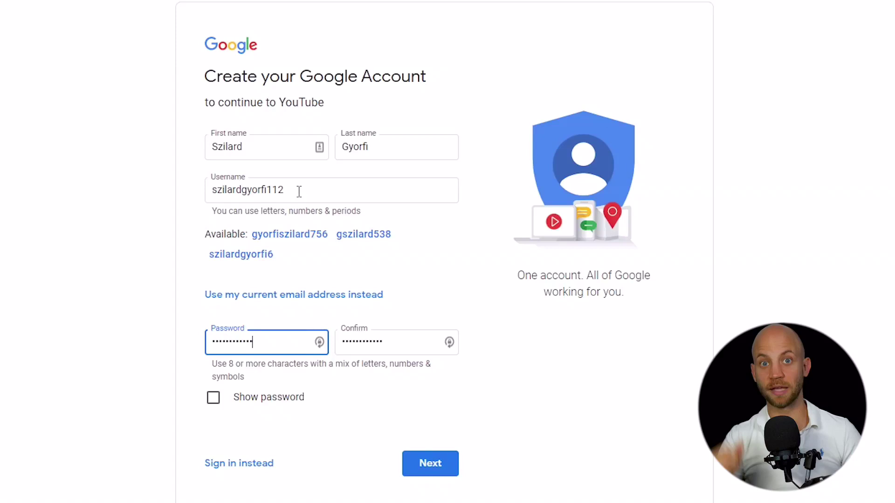
click(91, 432)
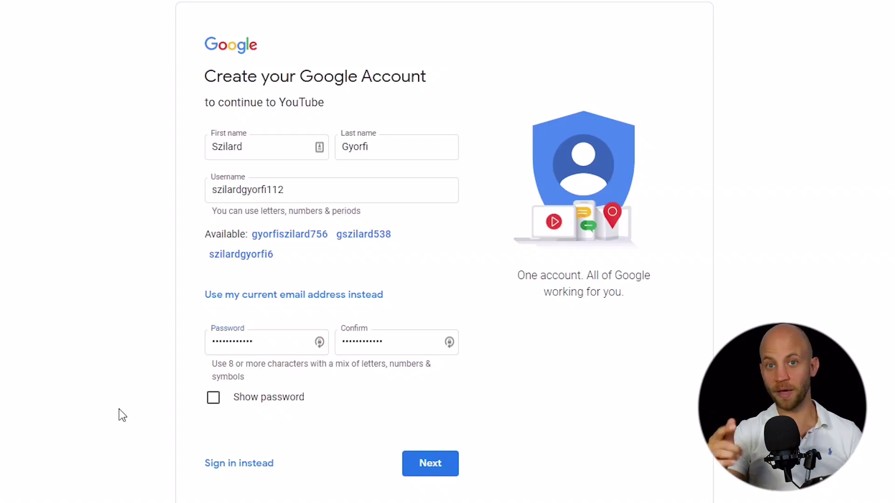
click(454, 465)
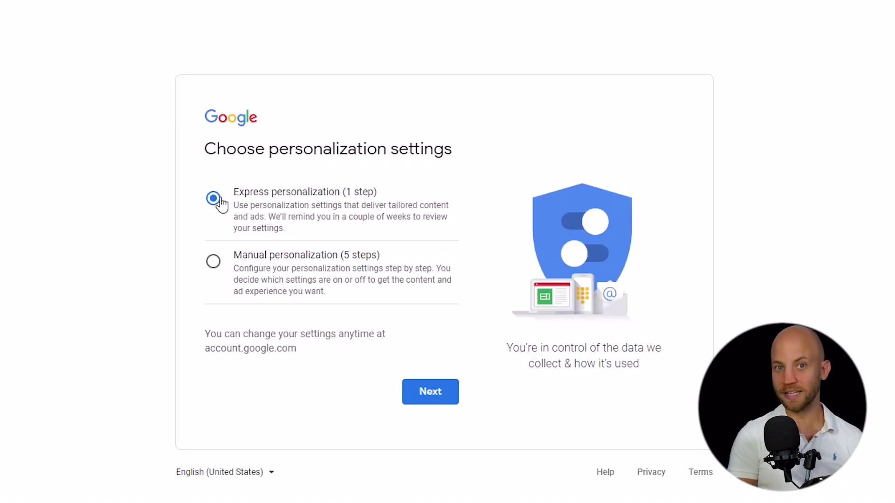
Step: Choose express personalization and confirm its settings
click(424, 391)
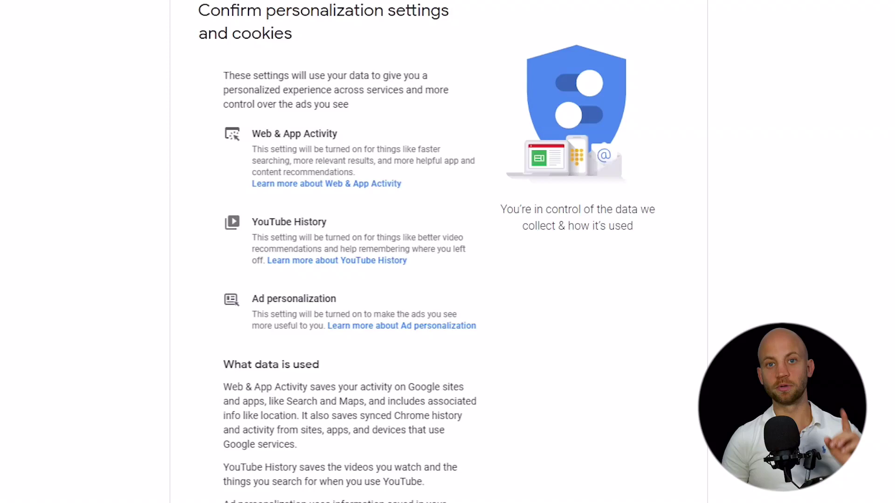
scroll(466, 368, down, 3)
scroll(472, 363, down, 3)
scroll(476, 362, down, 7)
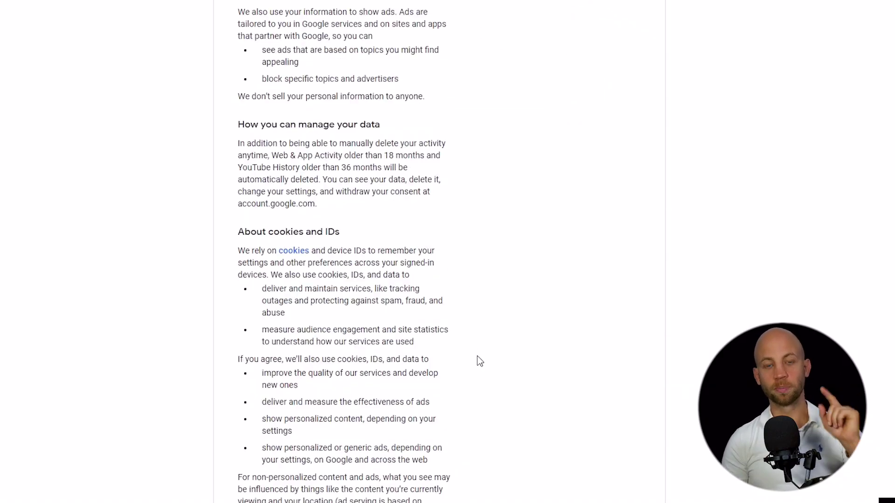
scroll(477, 362, down, 5)
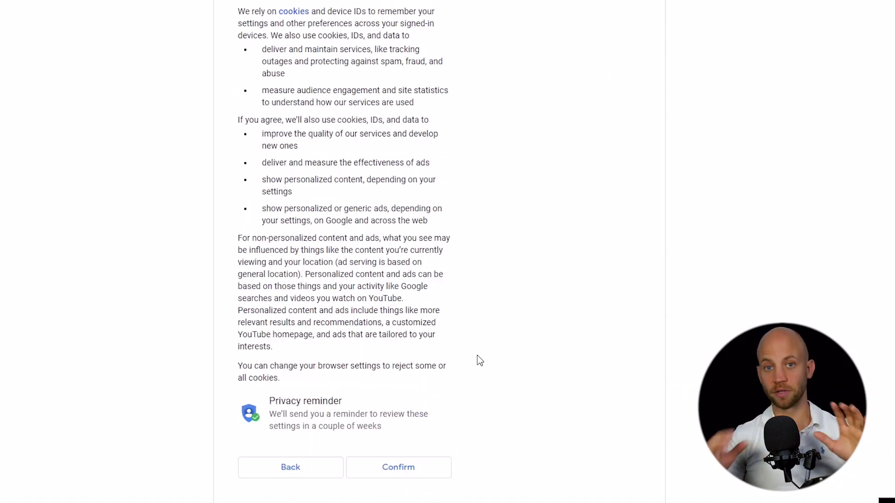
click(400, 472)
Step: Agree to the privacy terms to finish creating the account
scroll(429, 251, down, 2)
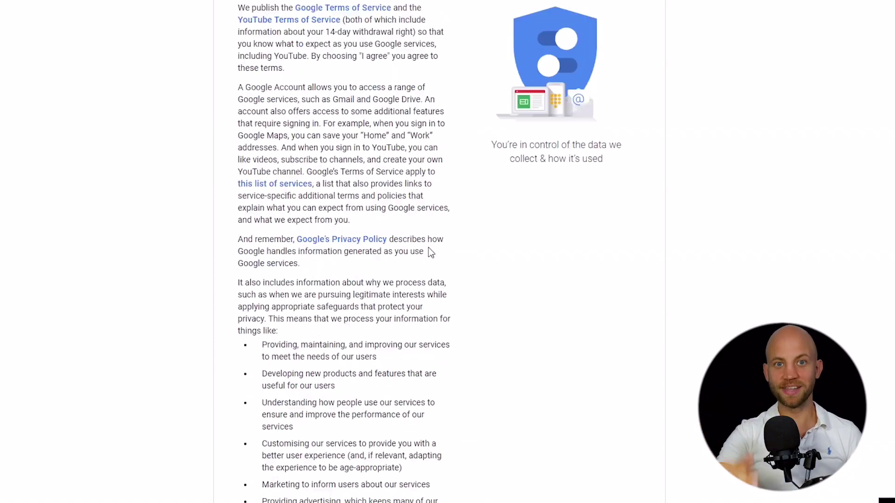
scroll(420, 289, down, 7)
click(400, 470)
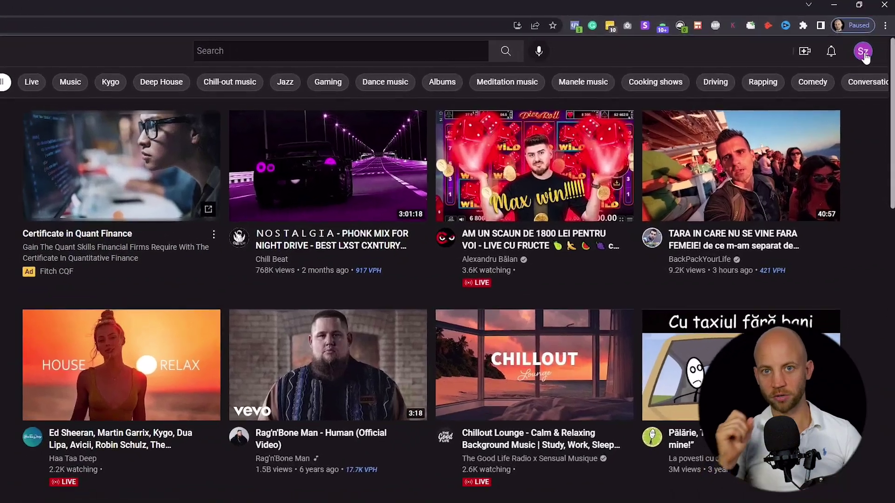
Step: Start creating a channel from the account menu, naming it 'Super Awesome Channel'
click(863, 52)
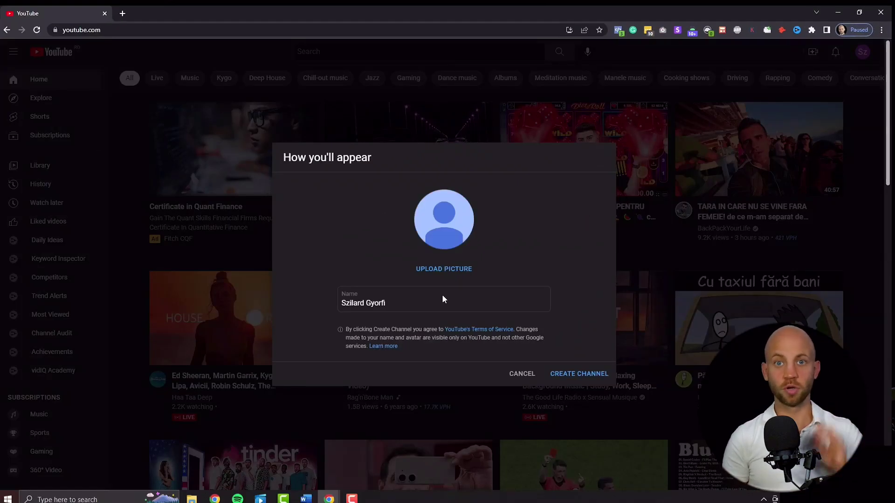
triple_click(437, 306)
text(Super Awesome Chann)
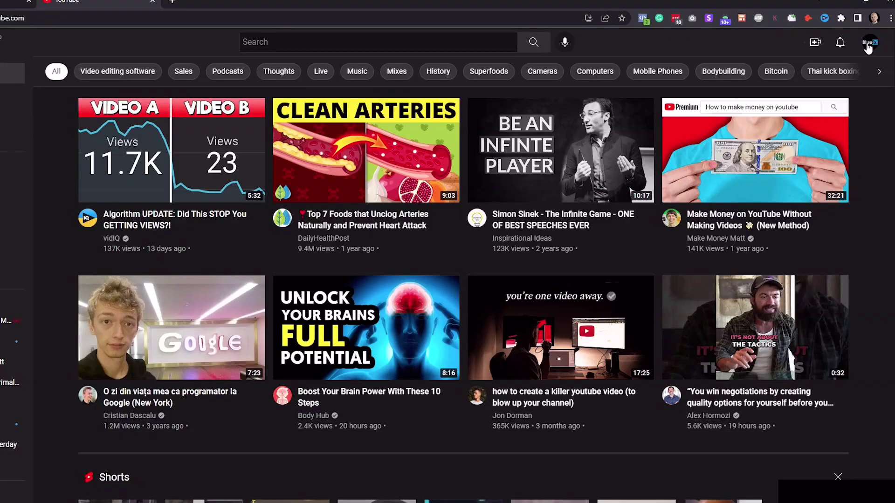
Step: Create brand channel 'Your New Channel Name' from Settings' channel list, acknowledging the new Google account
click(869, 44)
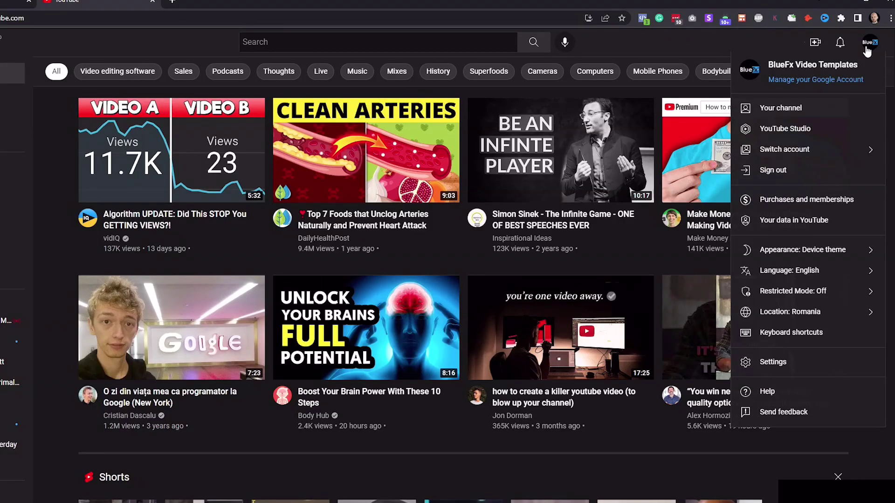
click(807, 361)
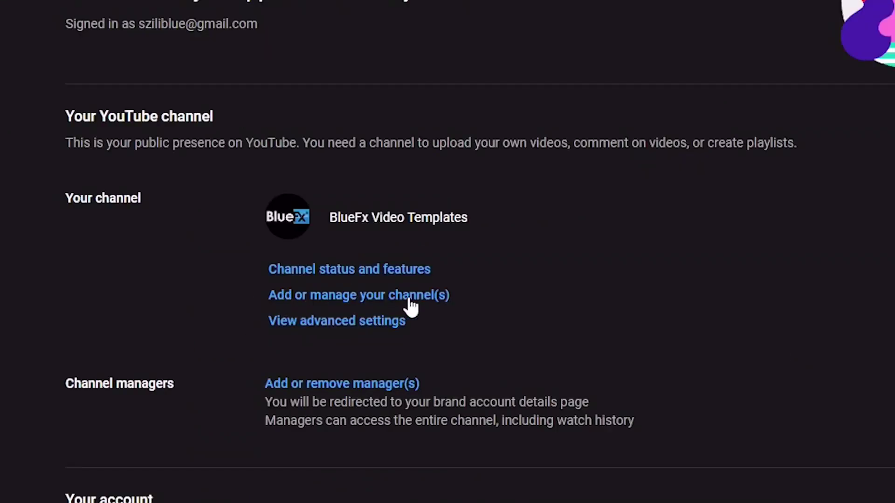
click(410, 298)
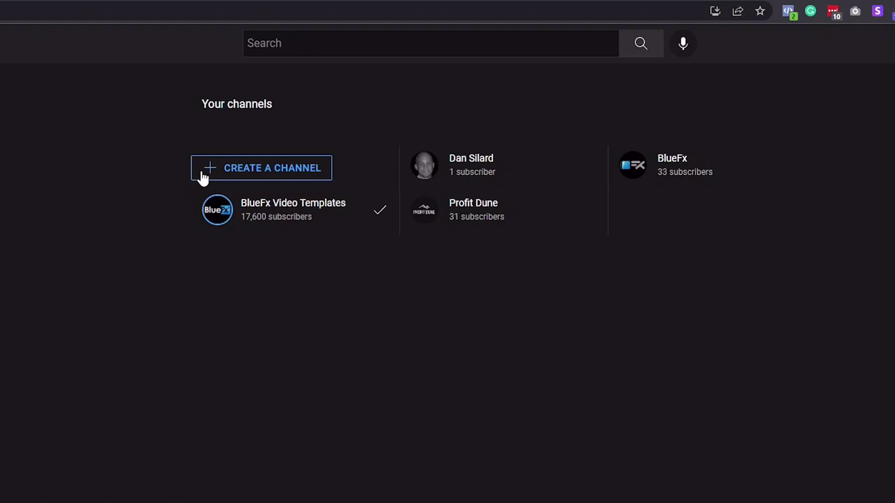
click(298, 175)
text(Your New Channel Name)
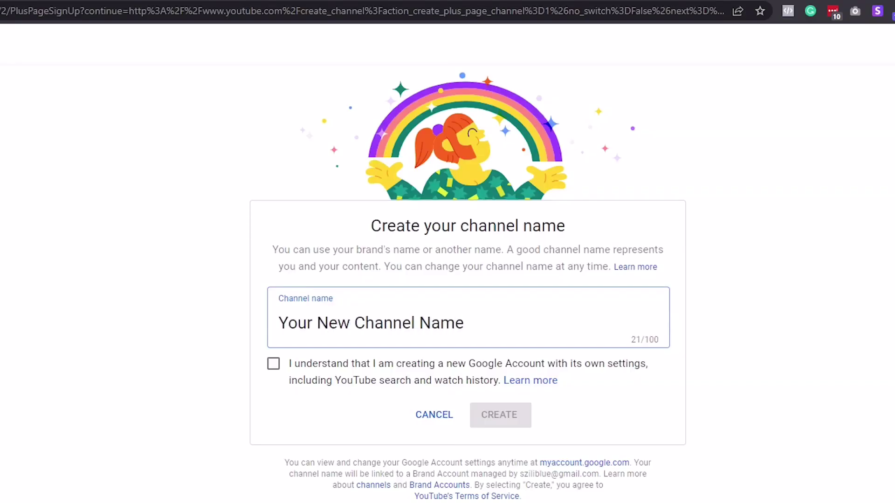
click(481, 400)
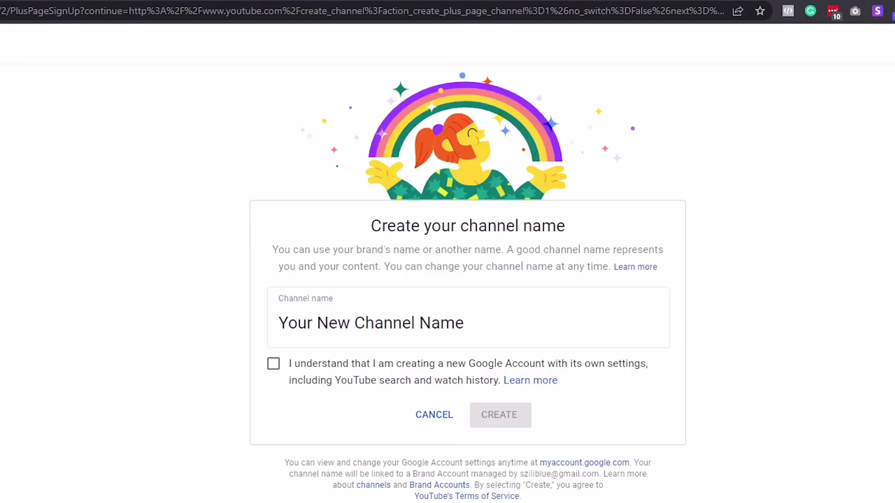
click(273, 363)
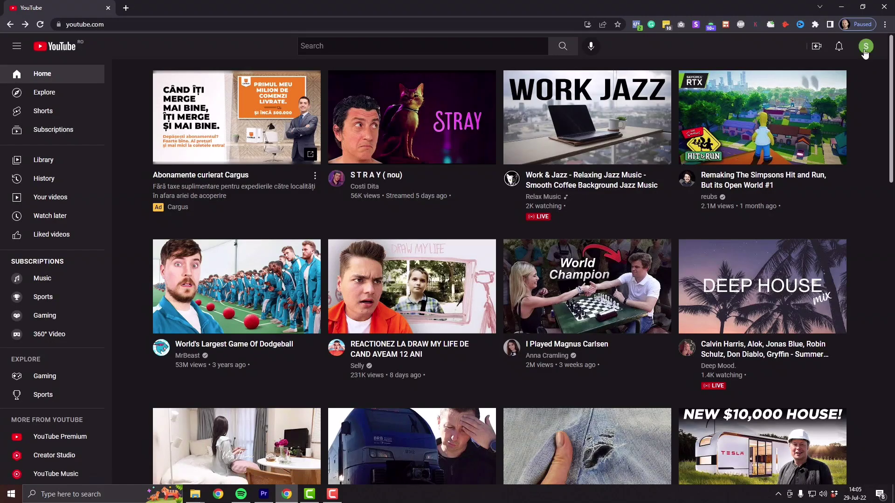
Step: Go to Your channel > Customize channel and open the Branding settings in Studio
click(865, 52)
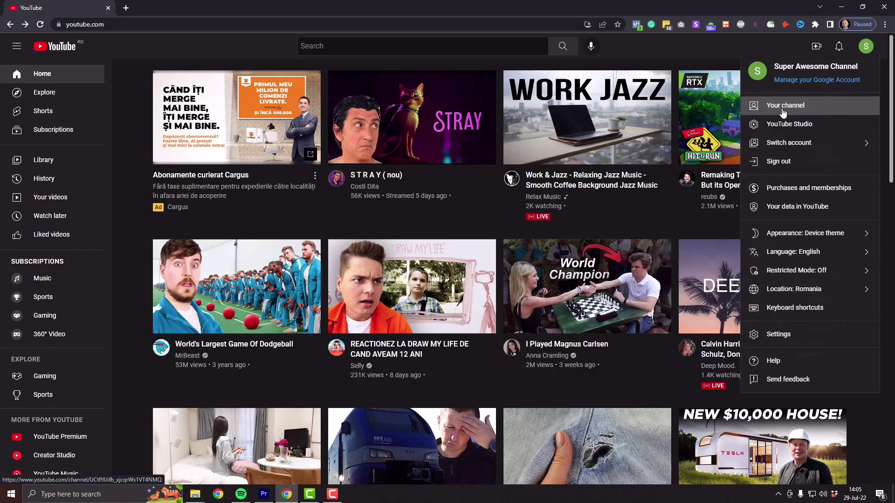
click(784, 107)
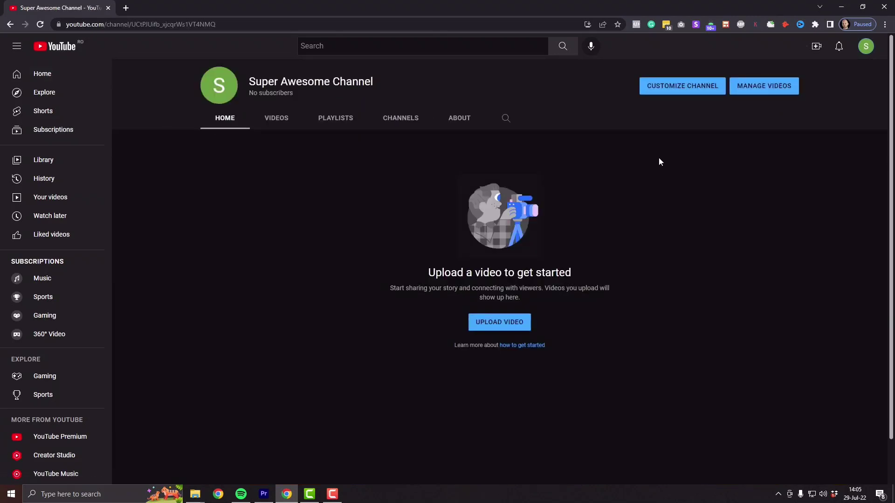
click(688, 92)
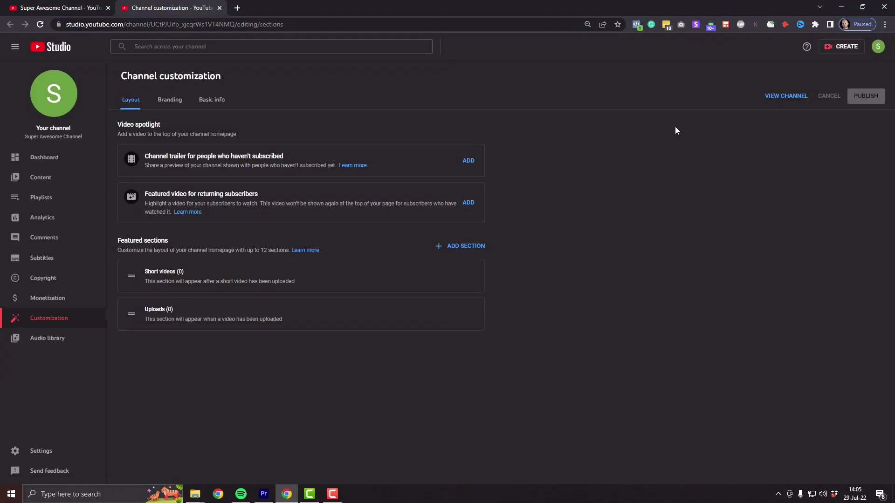
click(168, 101)
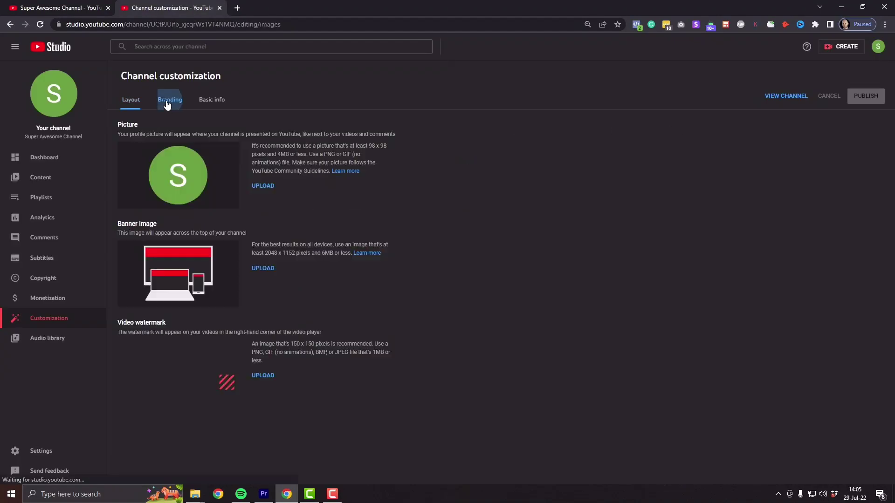
Step: Upload the Best Intro Templates thumbnail as the profile picture and load it for cropping
click(268, 187)
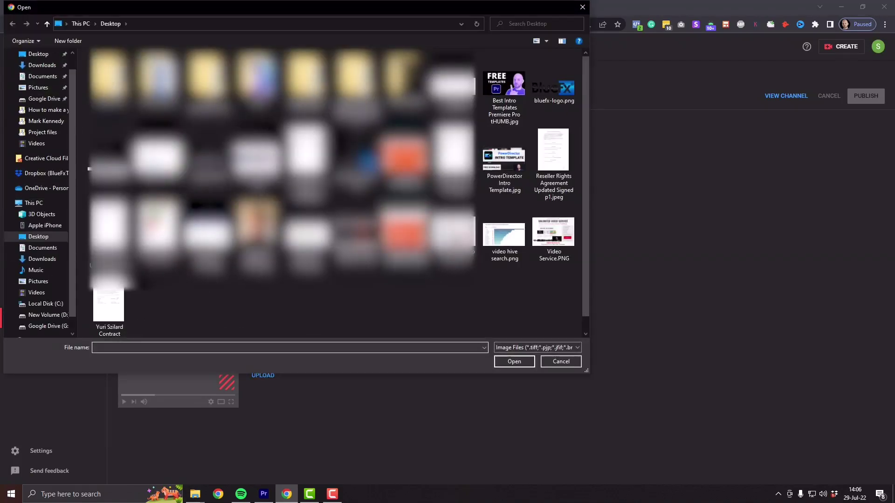
click(516, 92)
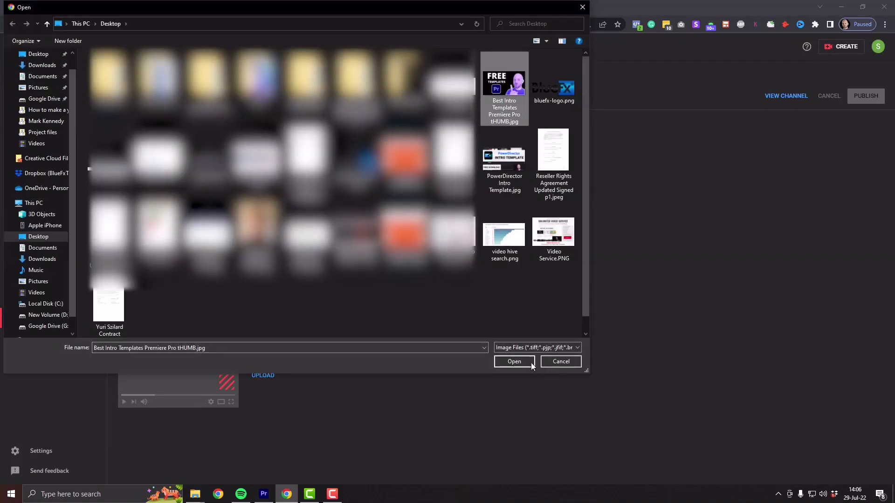
click(508, 362)
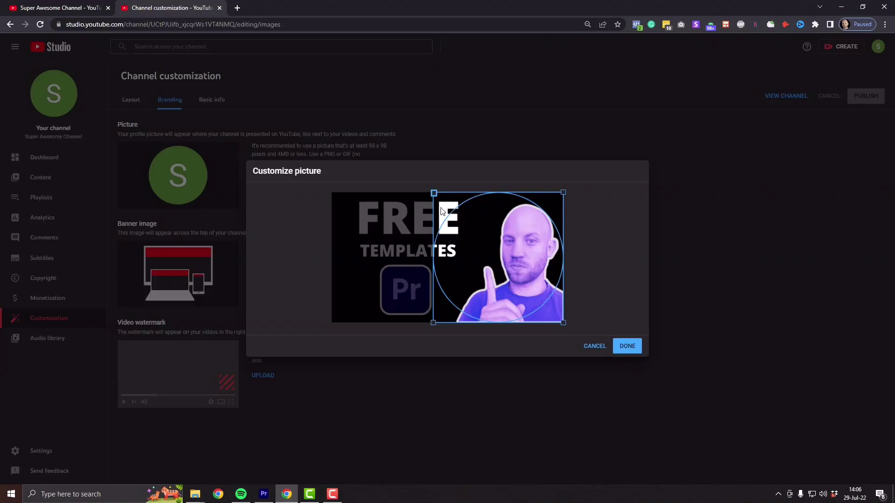
Step: Confirm the profile picture crop and upload channels4_banner.jpg as the channel banner
key(Return)
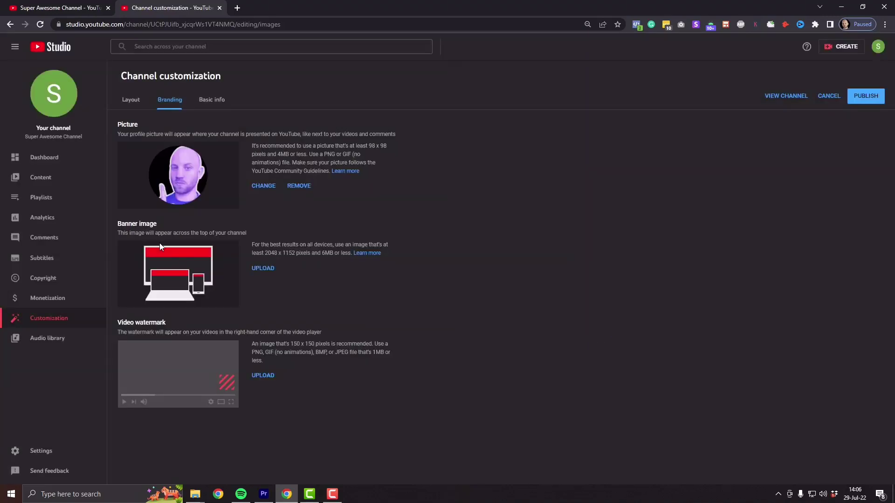
click(262, 271)
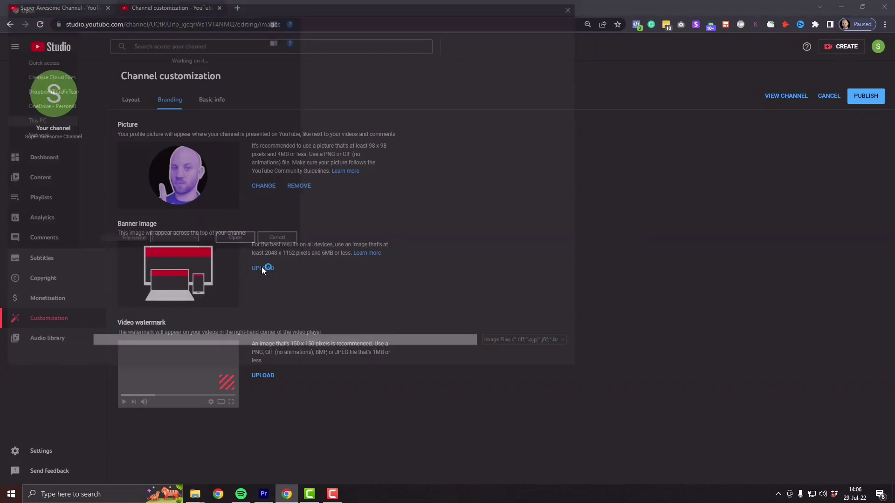
click(264, 177)
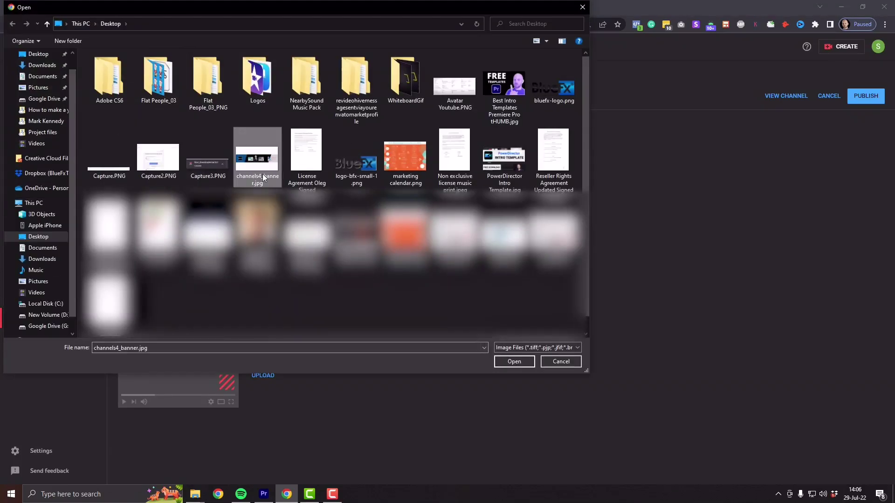
click(521, 362)
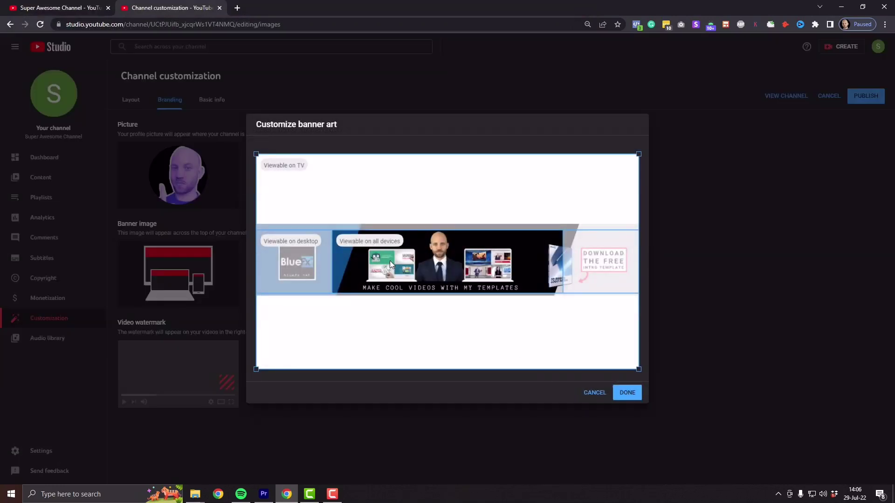
click(632, 395)
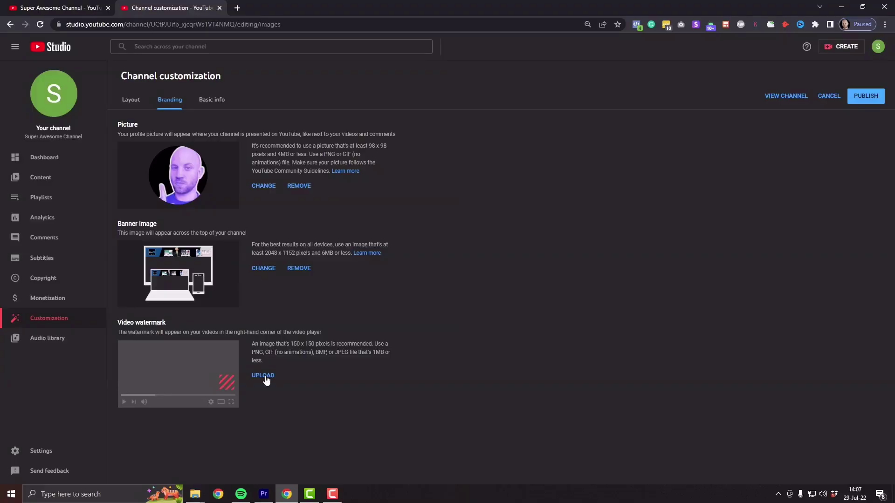
Step: Upload the Best Intro Templates thumbnail as video watermark, cropped to the man's face
click(265, 378)
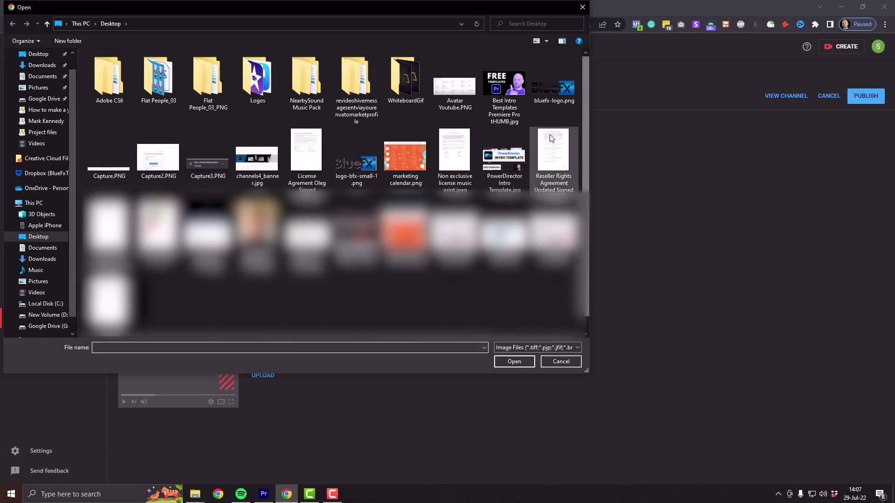
click(509, 91)
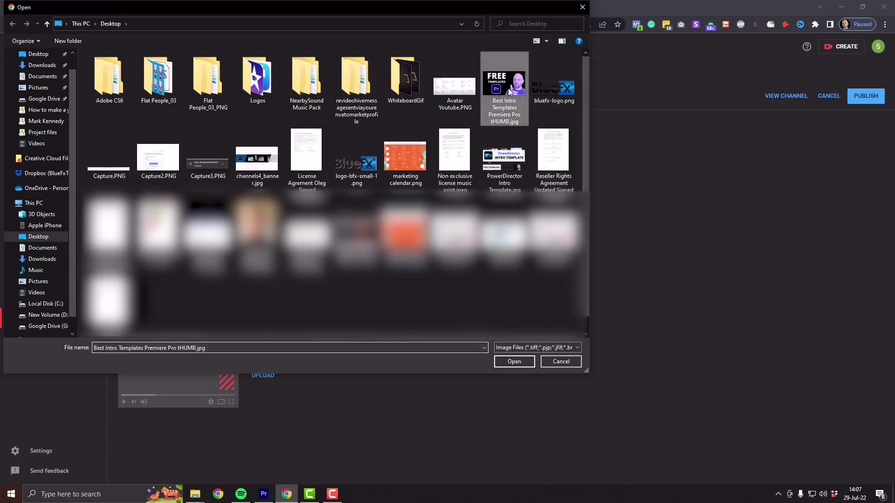
click(505, 362)
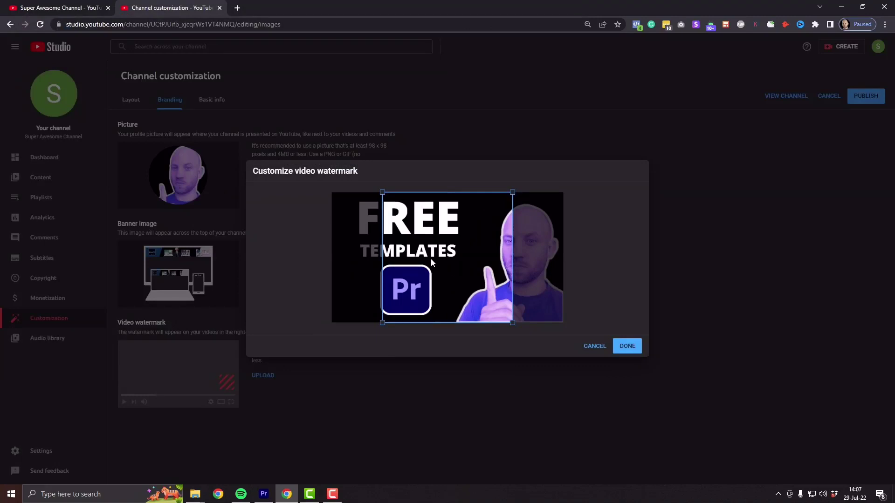
drag(431, 258, 510, 253)
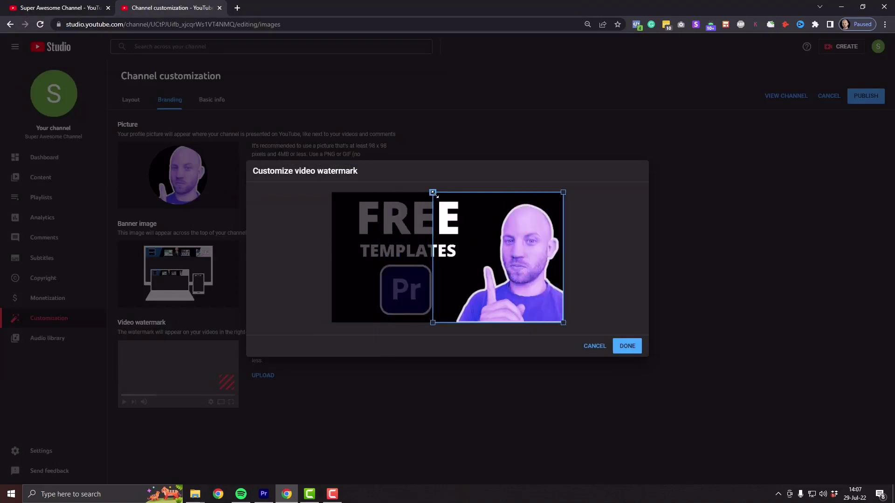
click(627, 346)
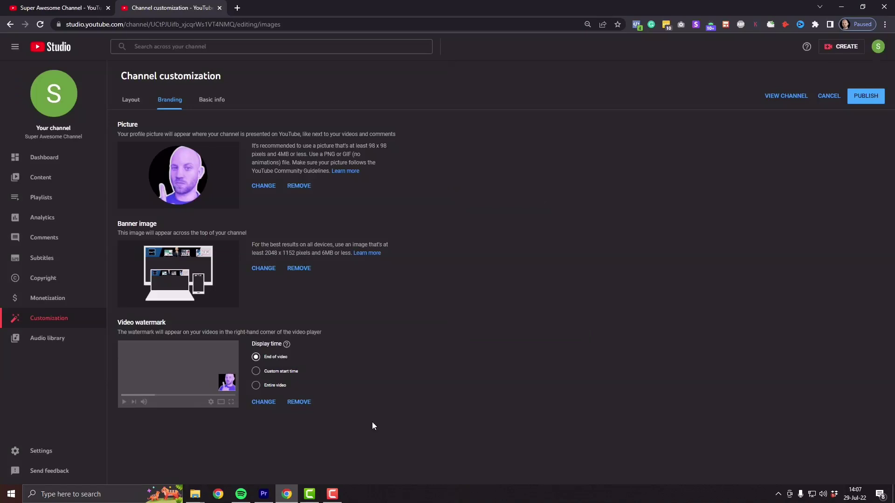
Step: Switch to the Basic info tab of Channel customization
click(210, 104)
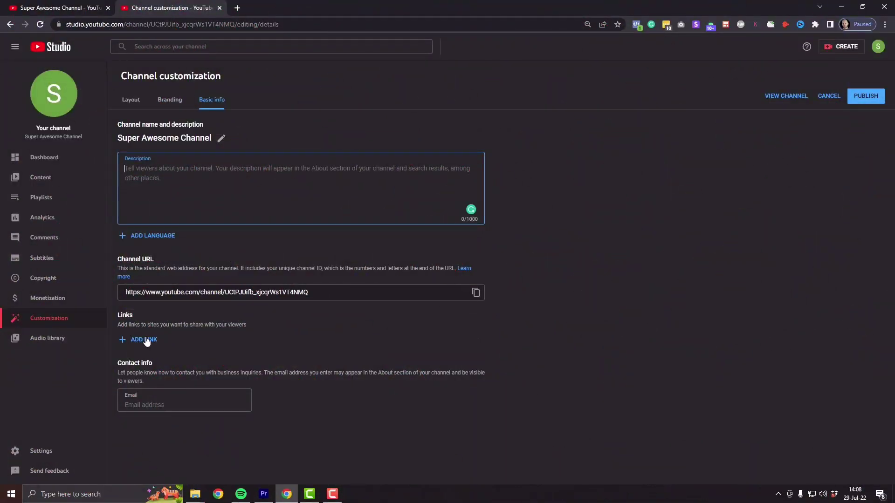
Step: Add a new link row under the channel's Links section and scroll down the basic info page
click(150, 344)
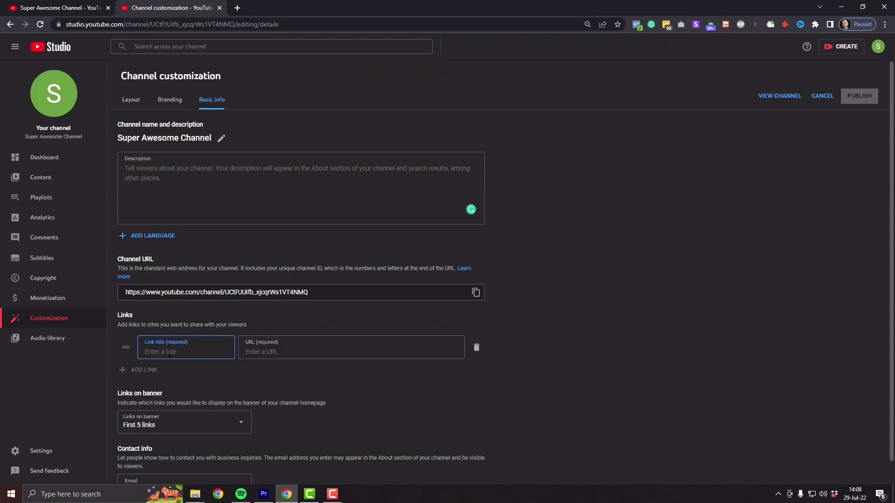
scroll(169, 352, down, 1)
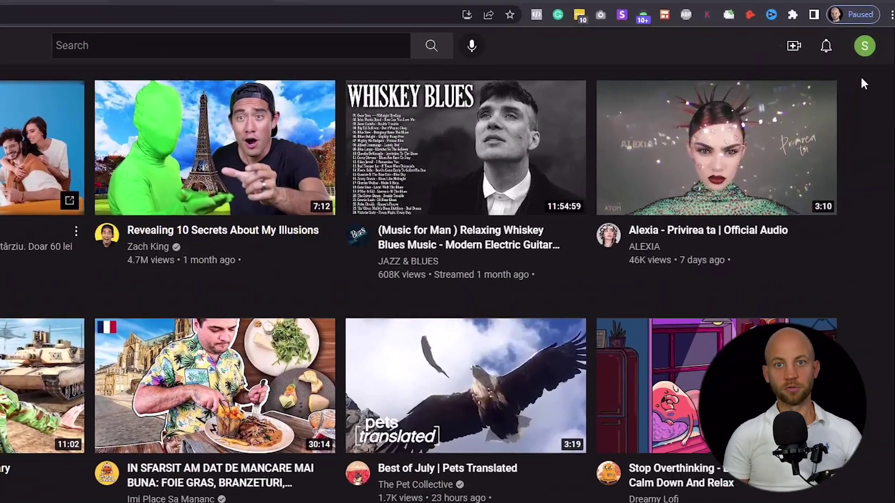
Step: From YouTube Studio settings, open the channel's feature eligibility to see which features need phone verification
click(863, 53)
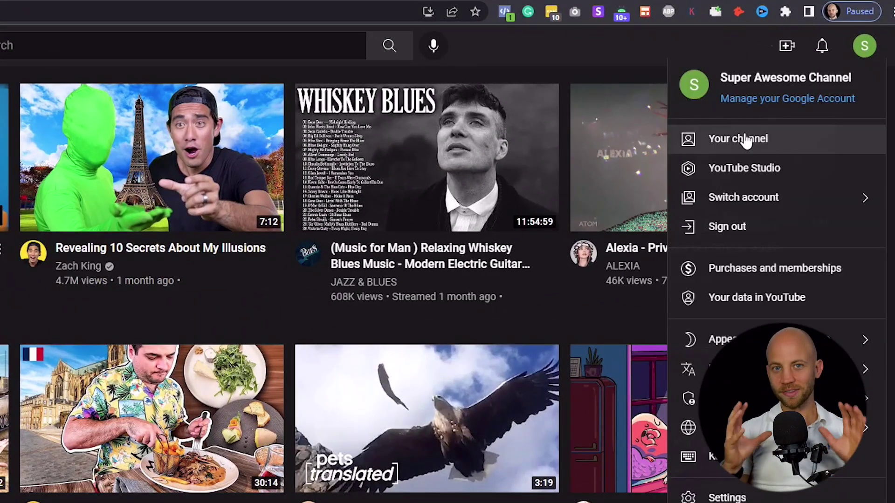
click(808, 174)
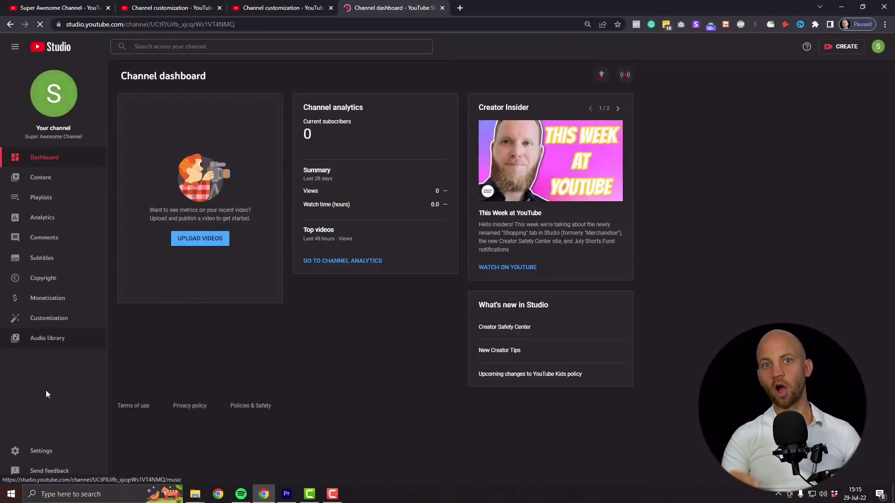
click(58, 458)
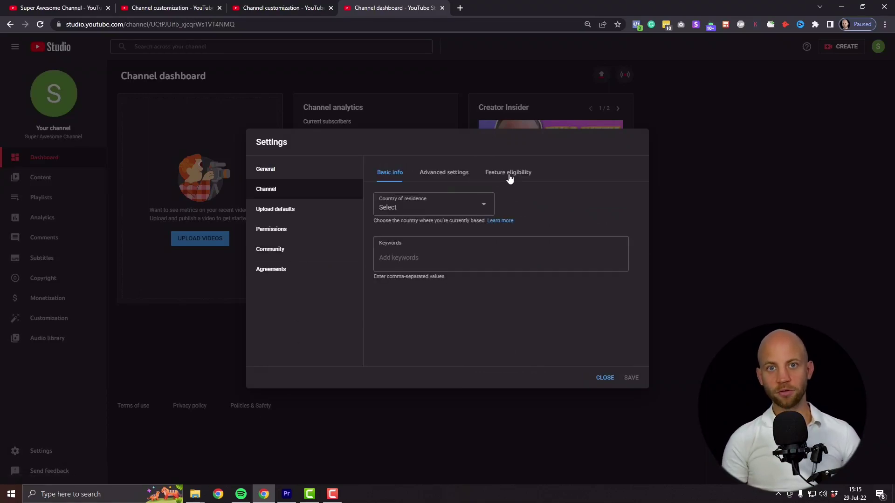
click(510, 177)
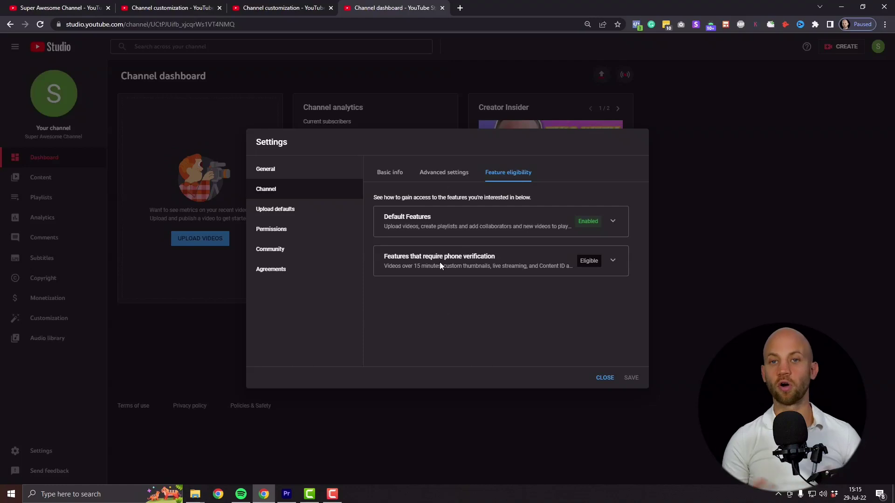